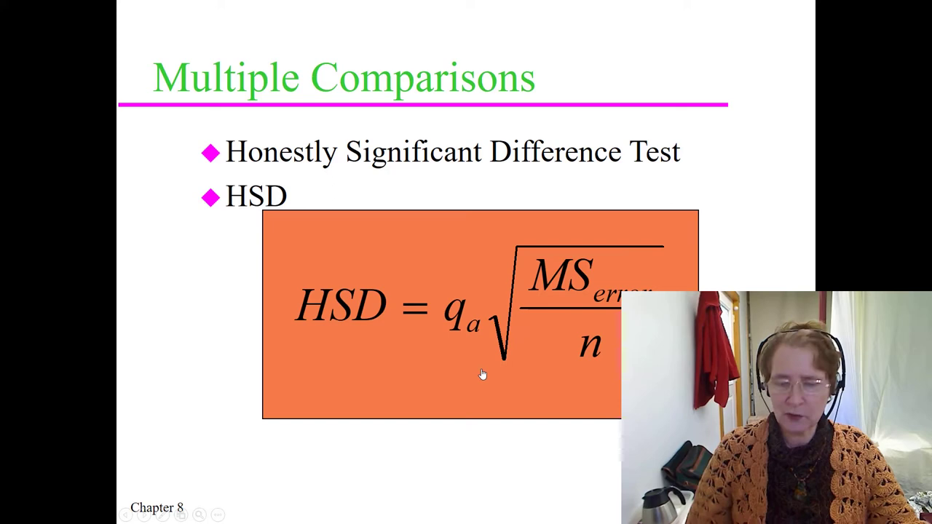
Step: Switch to Chrome's Studentized Range q Table page and look over the Alpha 0.10 table
key(alt+Tab)
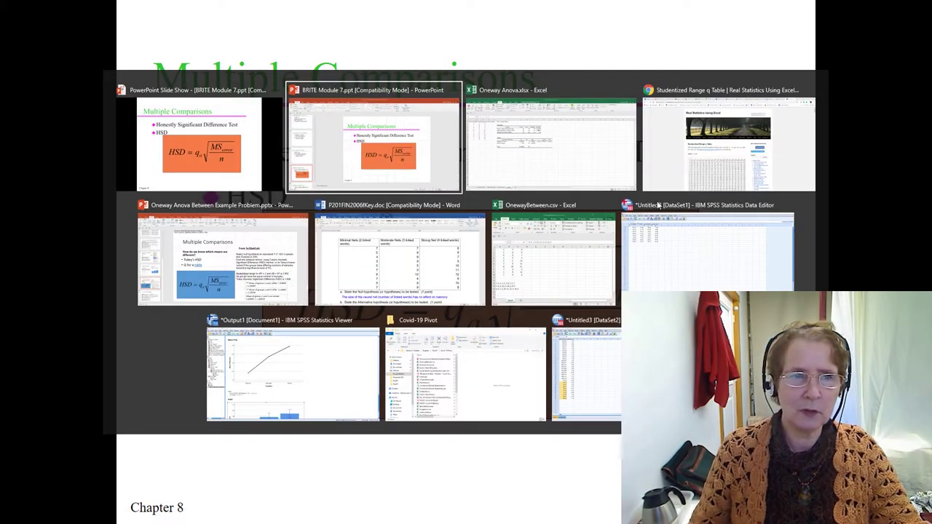
key(alt+Tab)
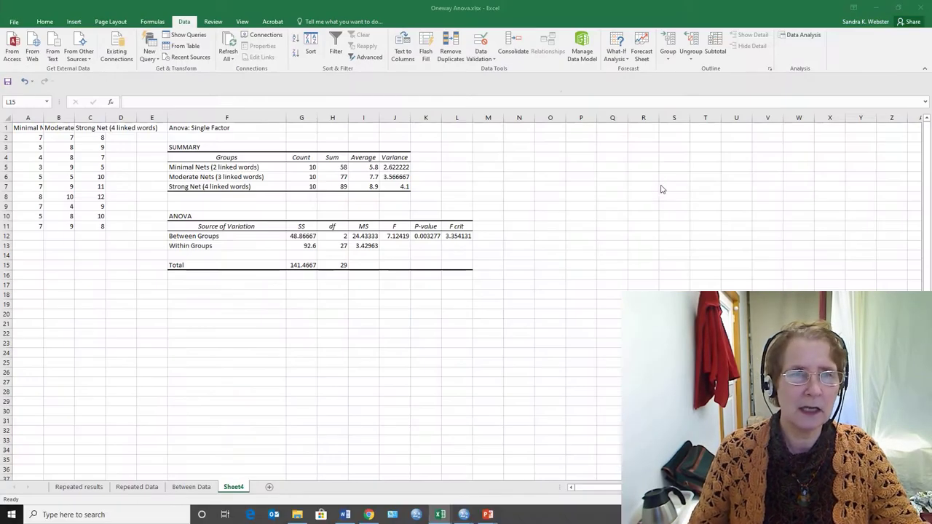
key(alt+Tab)
key(Tab)
key(Tab)
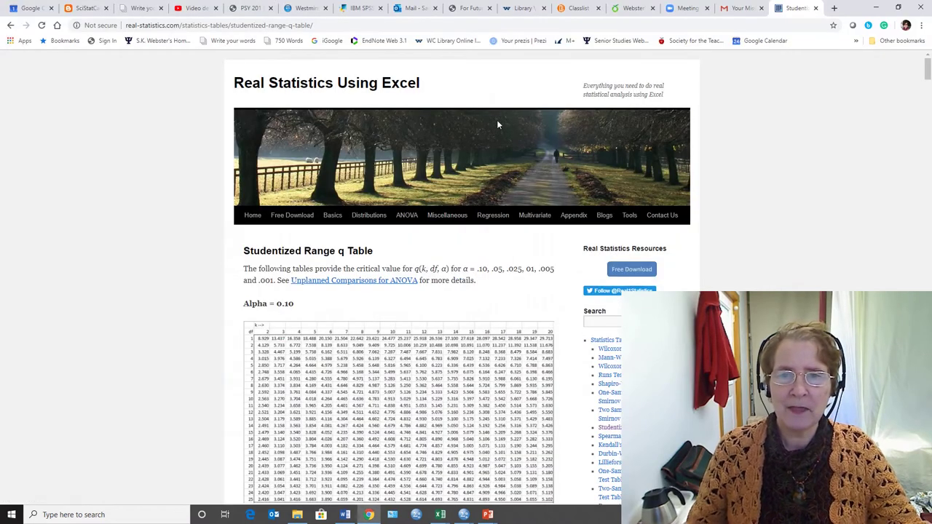
scroll(475, 165, down, 3)
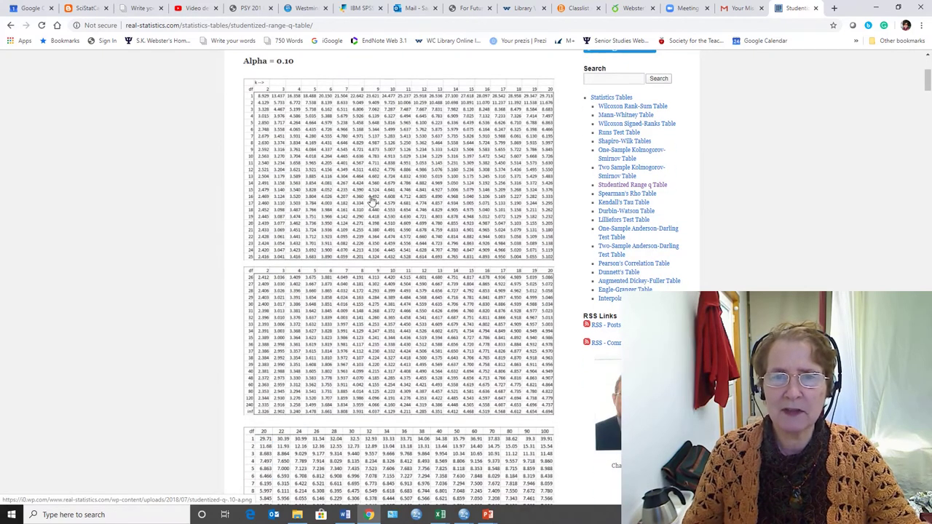
scroll(388, 218, up, 3)
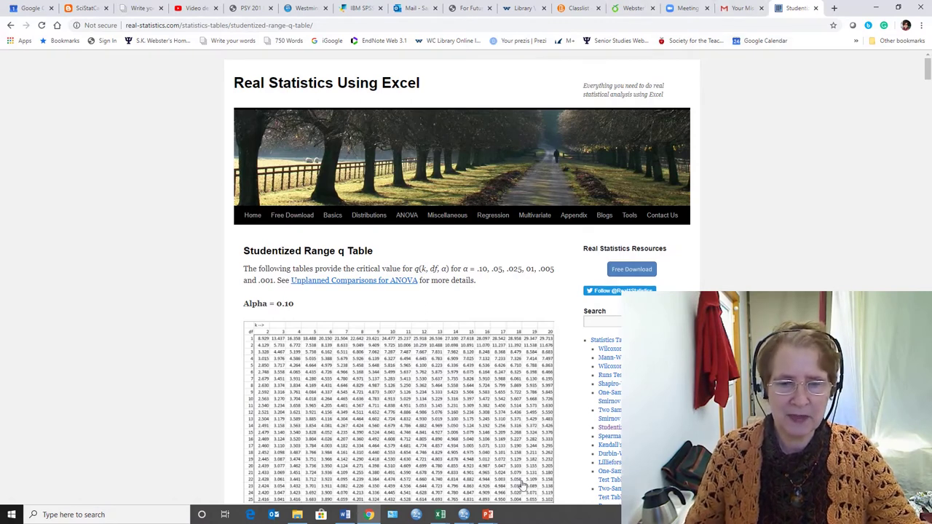
Step: Bring Oneway Anova.xlsx forward, review F 7.12419 and p-value 0.003277, then select E17
mouse_move(440, 515)
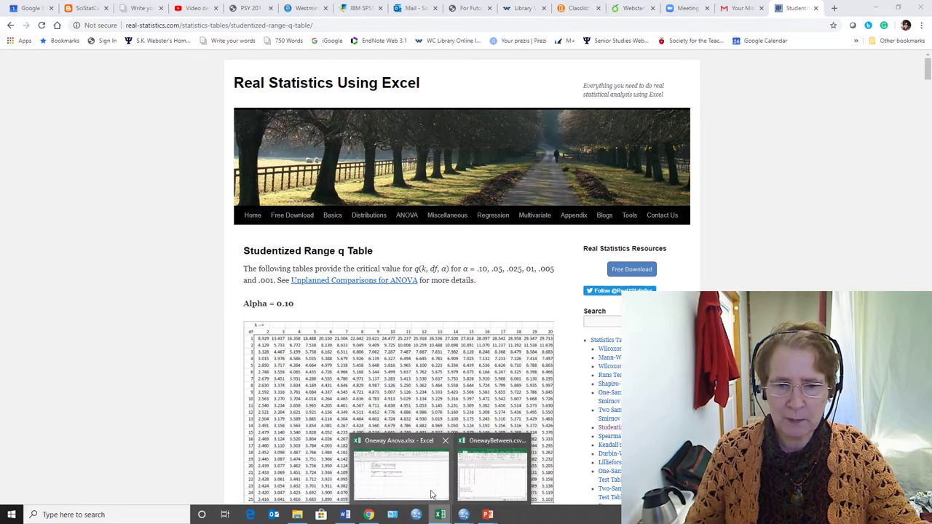
click(400, 470)
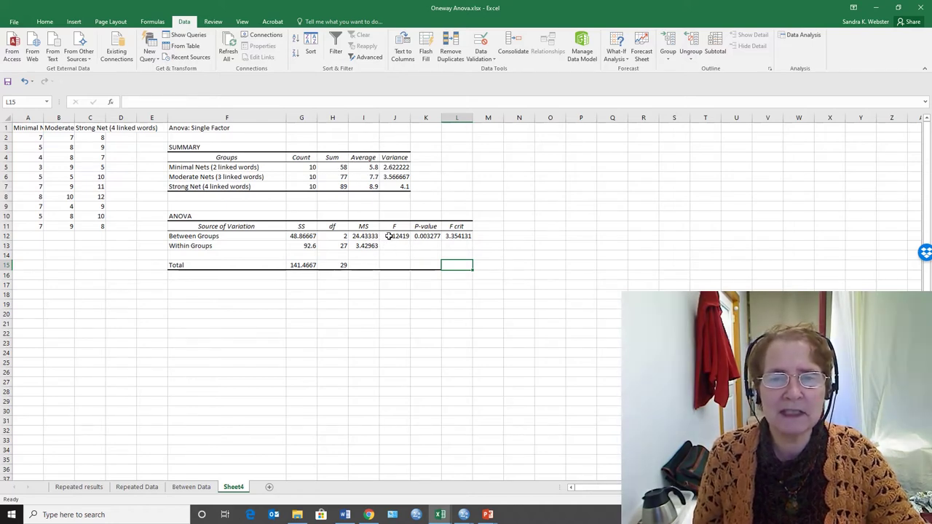
click(391, 237)
drag(391, 236, 426, 236)
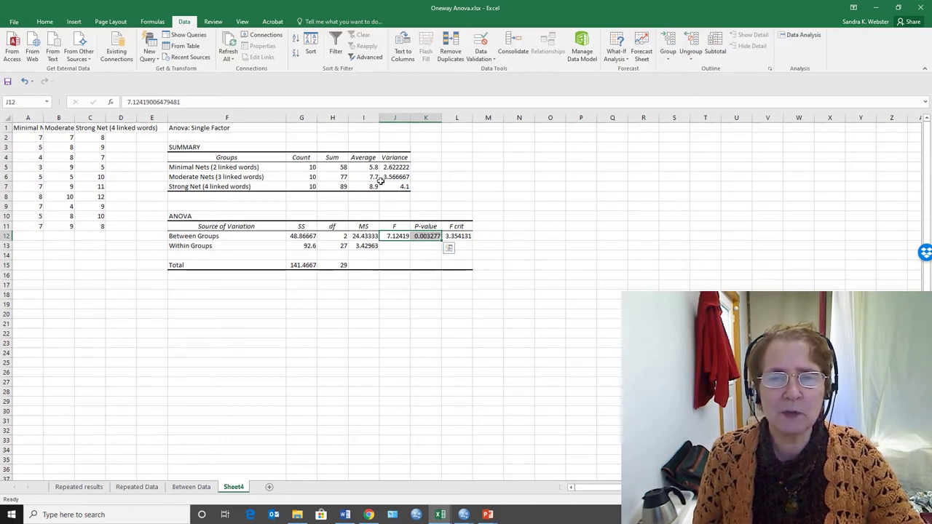
click(199, 286)
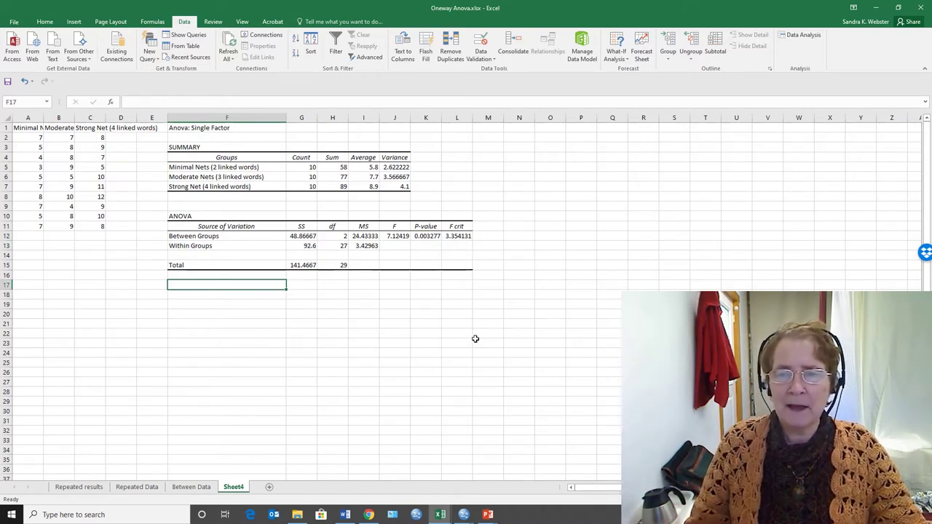
click(160, 287)
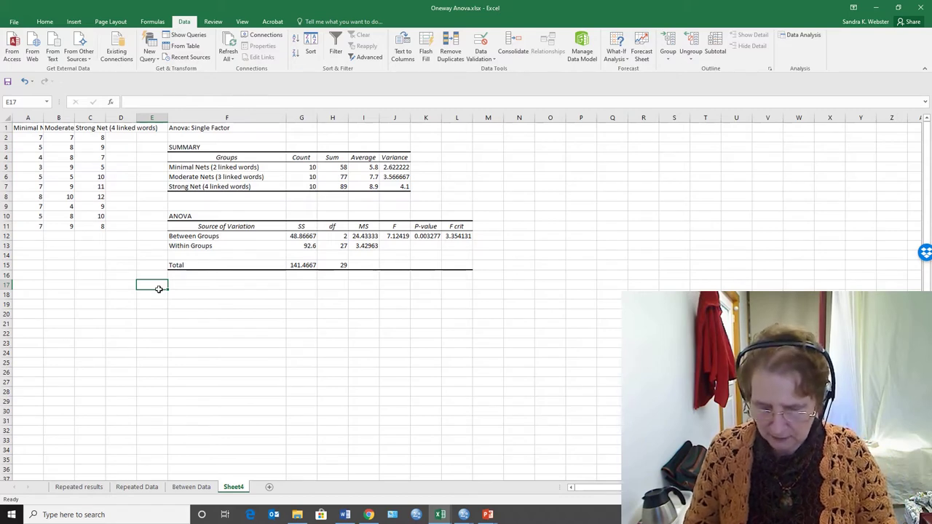
Step: Label E17 'HSD', begin a formula in F17, and return to the q table page
text(HSD)
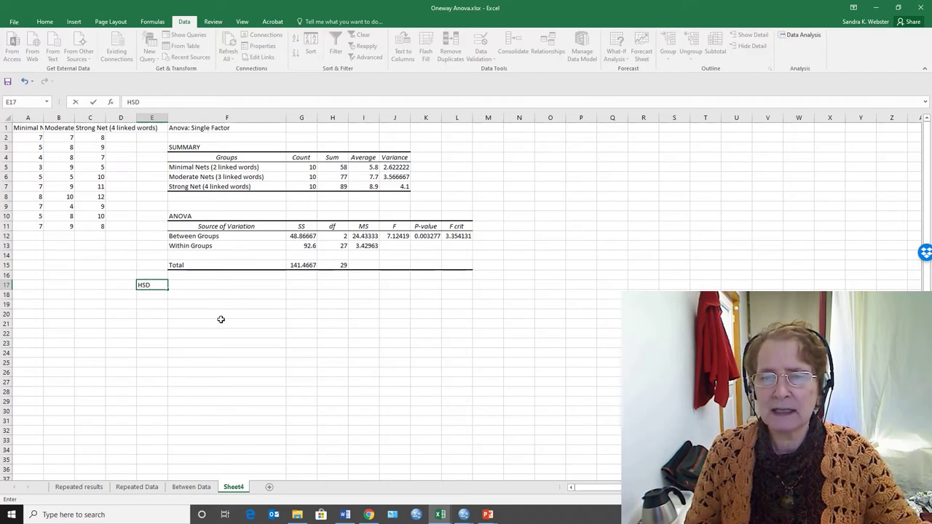
click(220, 286)
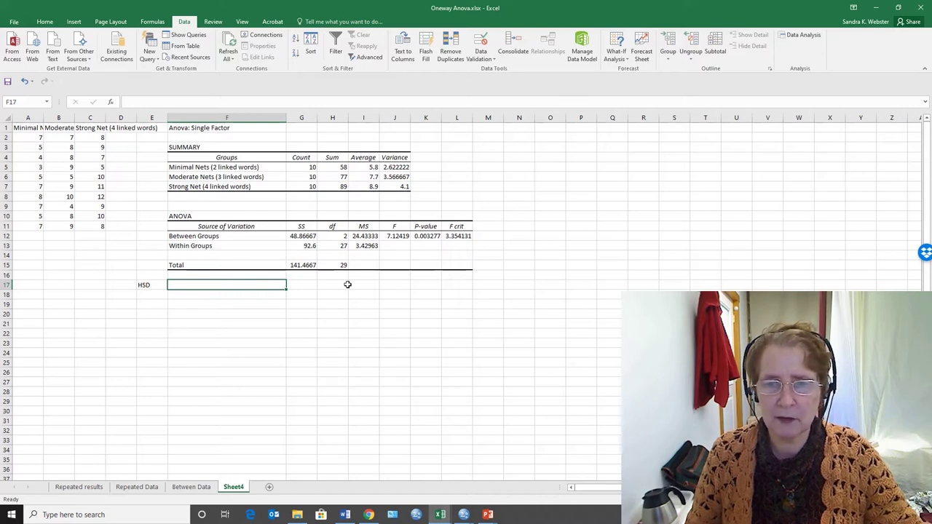
text(=)
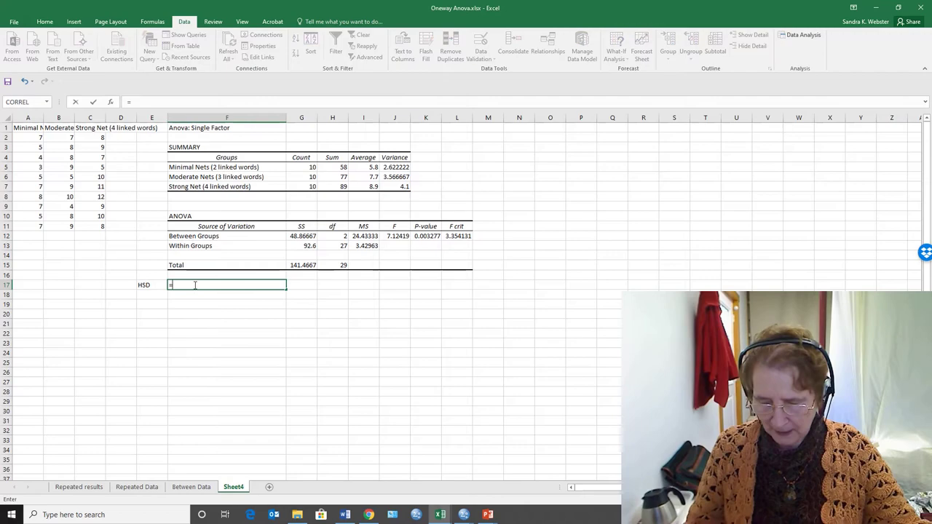
key(alt)
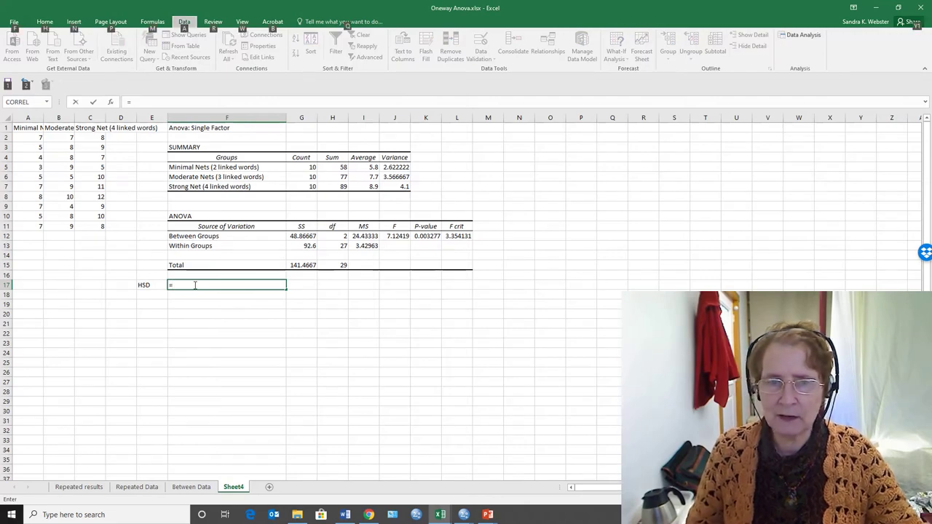
key(alt+Tab)
Step: Scroll the q table to the Alpha = 0.05 critical values, down to the df 26 through inf rows
scroll(276, 356, down, 10)
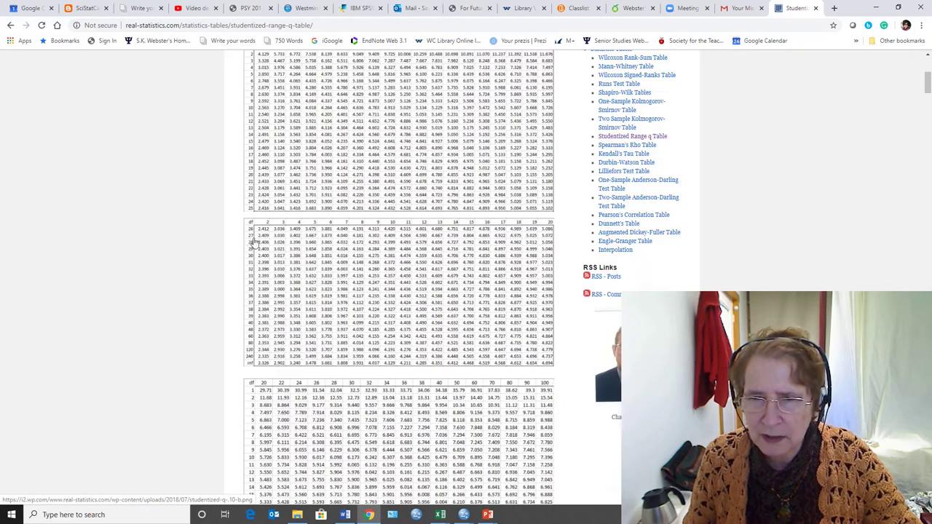
scroll(263, 292, up, 4)
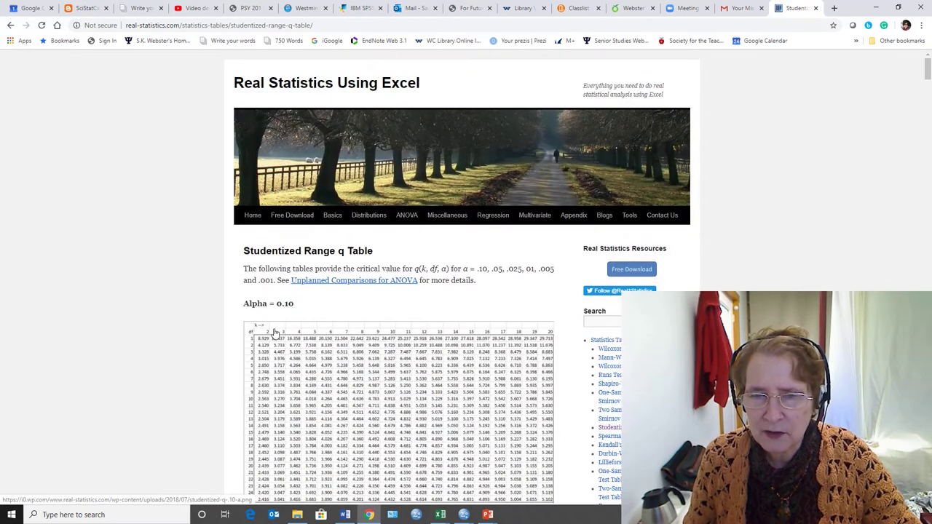
scroll(268, 340, down, 10)
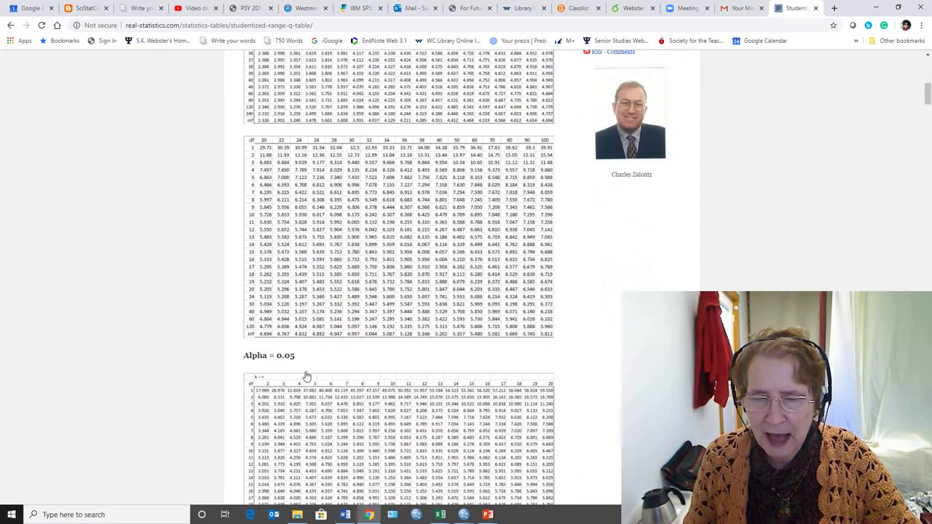
scroll(275, 382, down, 3)
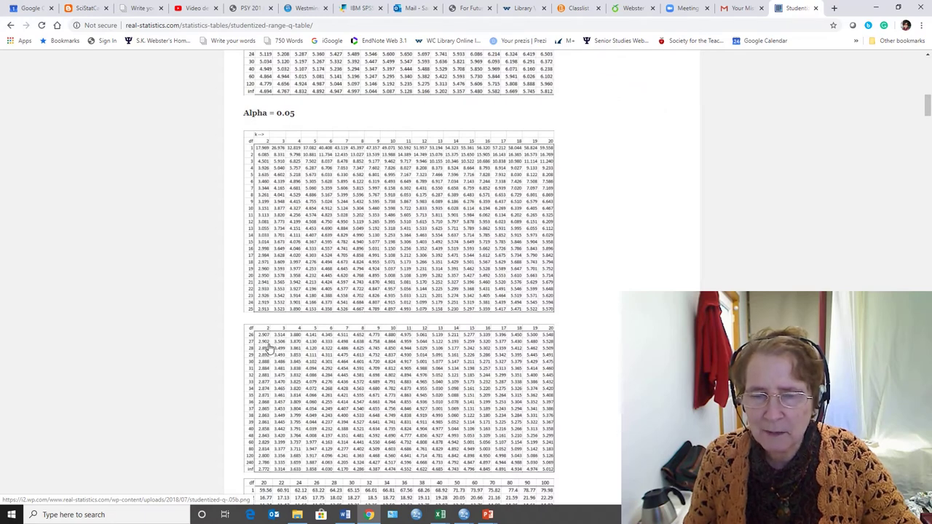
Step: Build F17's partial HSD formula '= 2.902 * (SQRT(I13)/' using q 2.902 and the within-groups MS
key(alt+Tab)
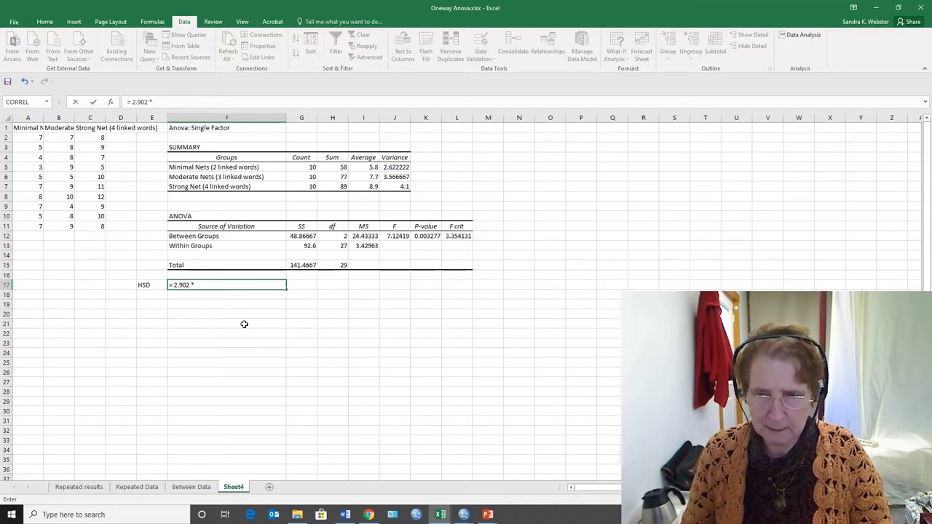
text(srt)
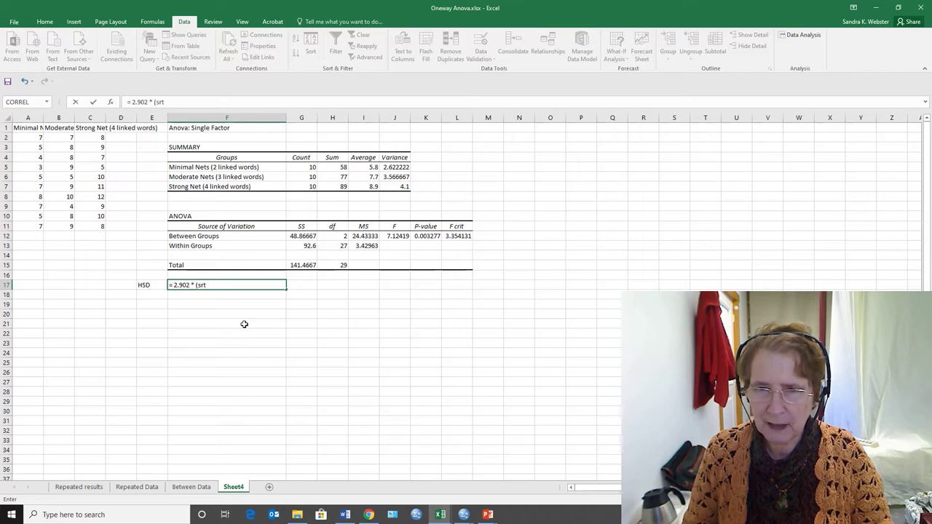
key(BackSpace)
key(BackSpace)
text(w)
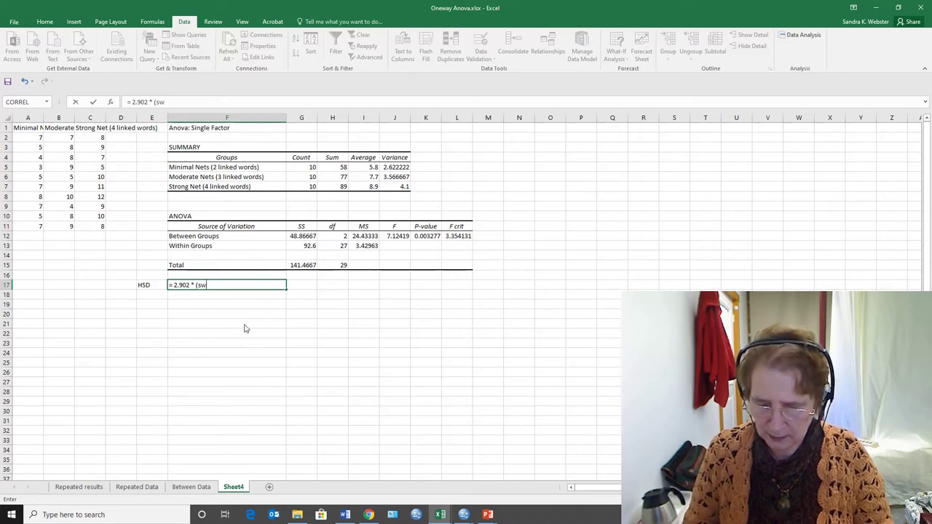
text(q)
key(BackSpace)
key(BackSpace)
key(BackSpace)
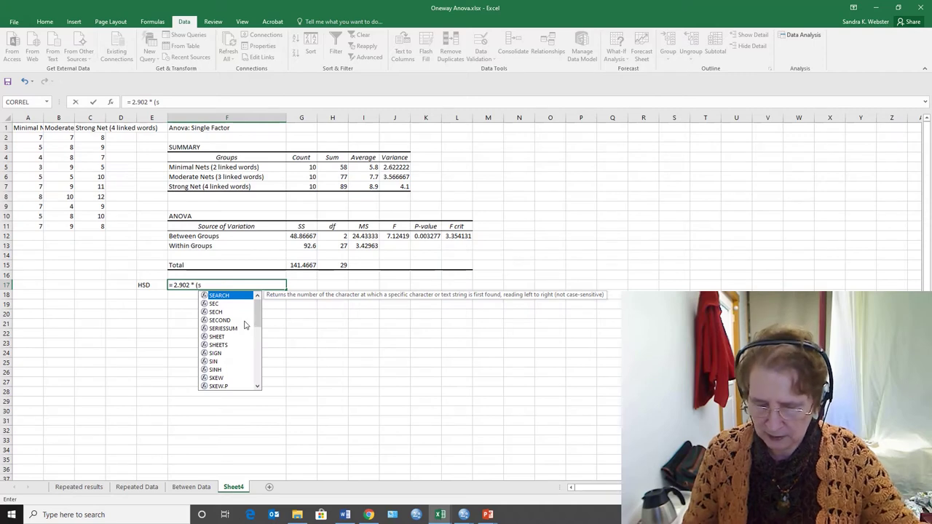
text(w)
key(BackSpace)
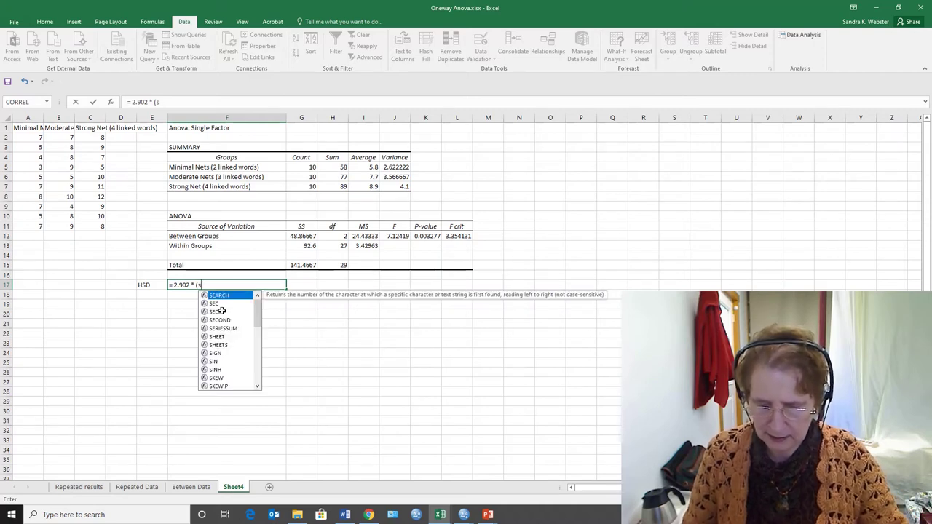
text(q)
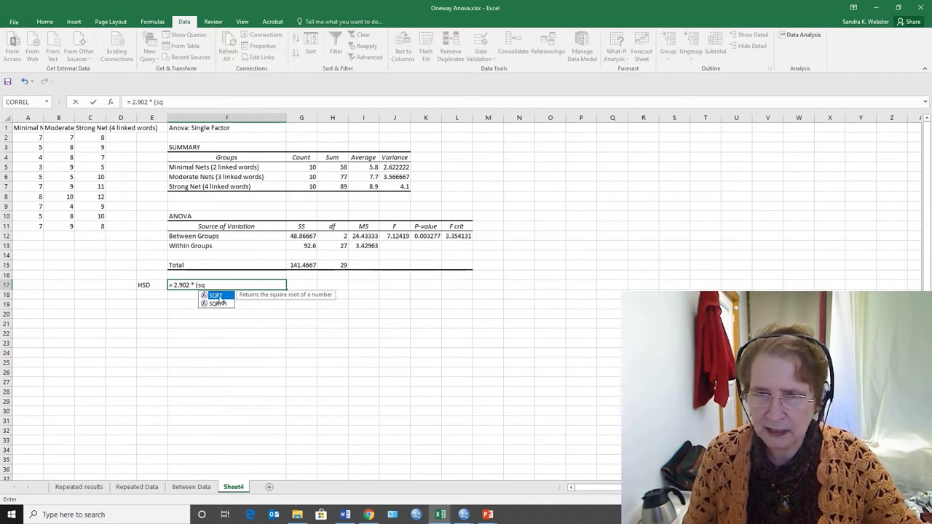
double_click(220, 296)
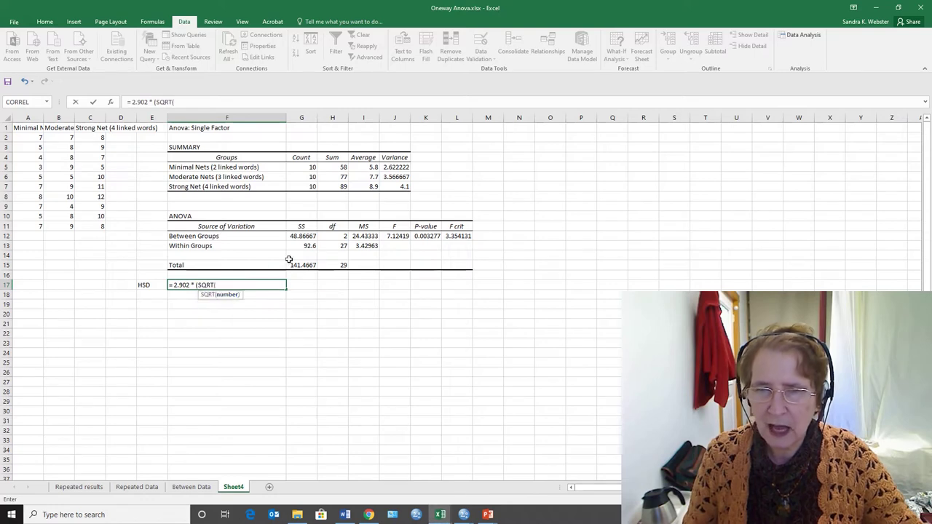
click(366, 237)
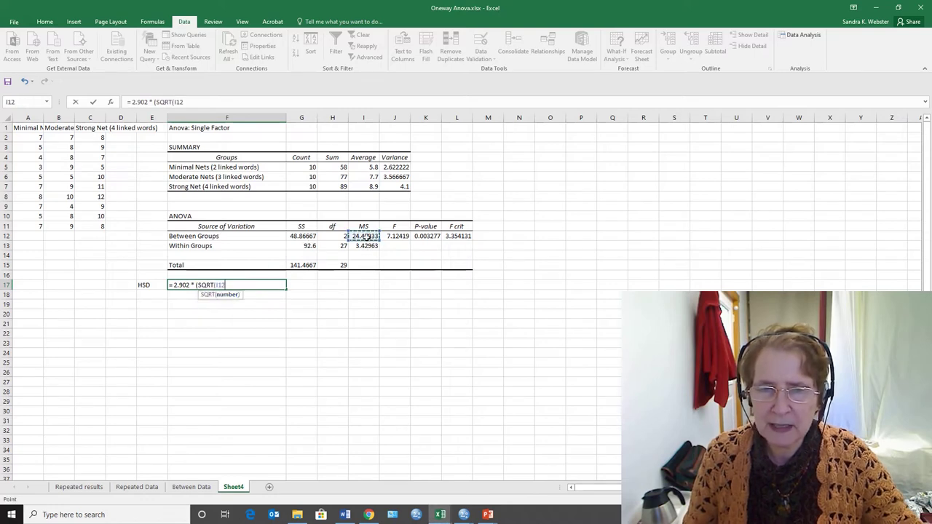
click(366, 246)
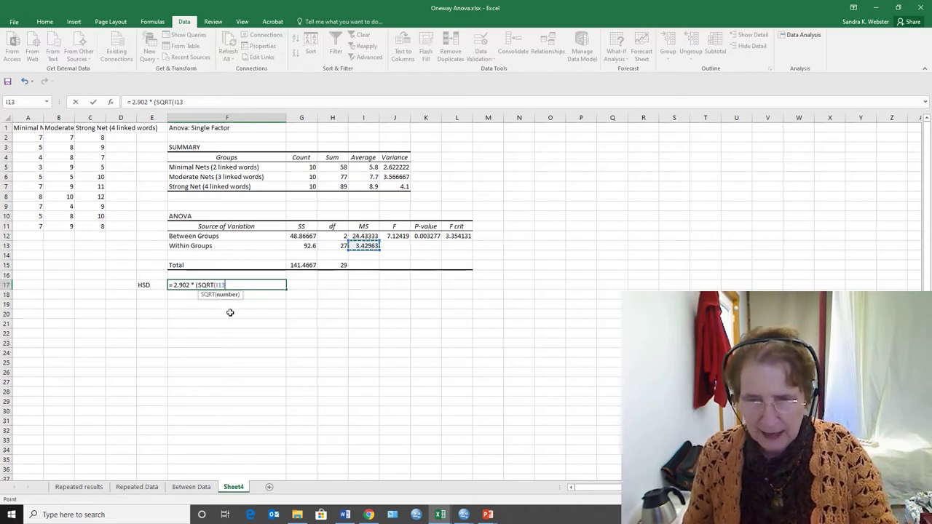
text()/)
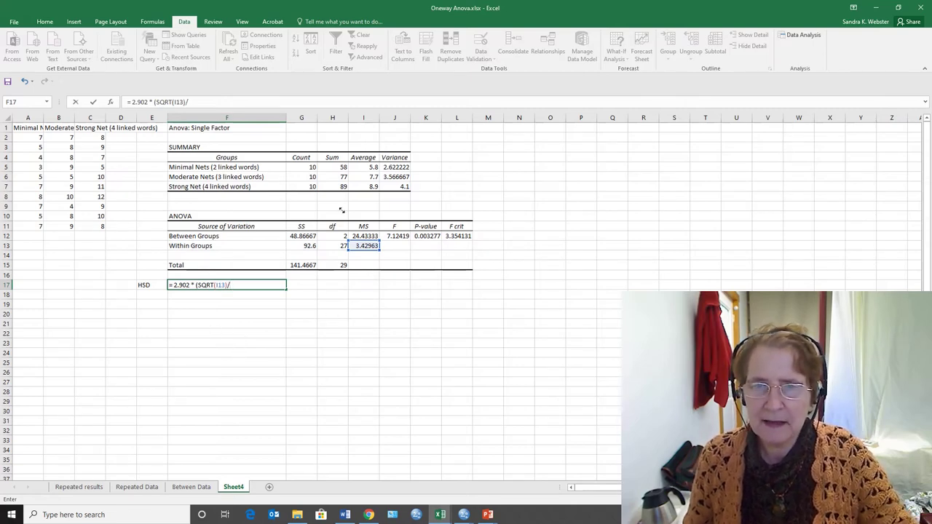
Step: Complete F17 as =2.902*(SQRT(I13/G5)), accepting Excel's correction, giving 1.699499415
click(313, 166)
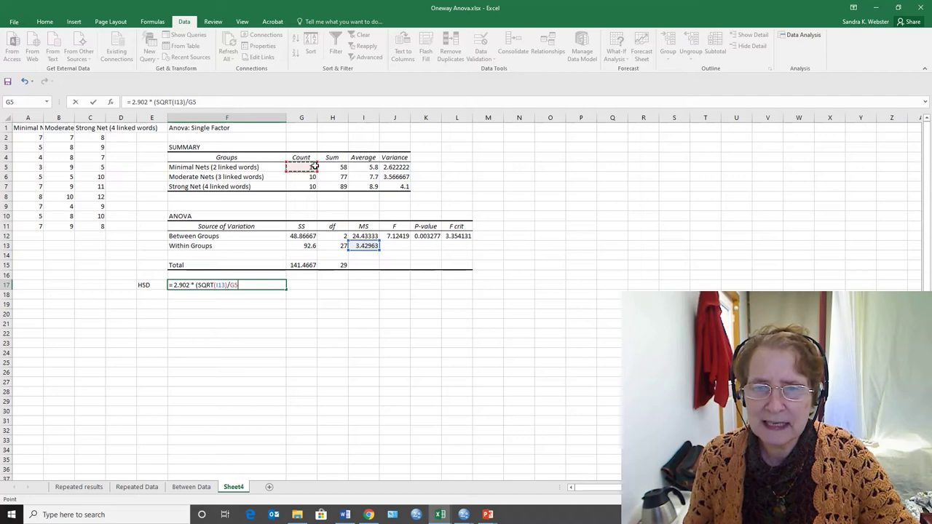
click(214, 285)
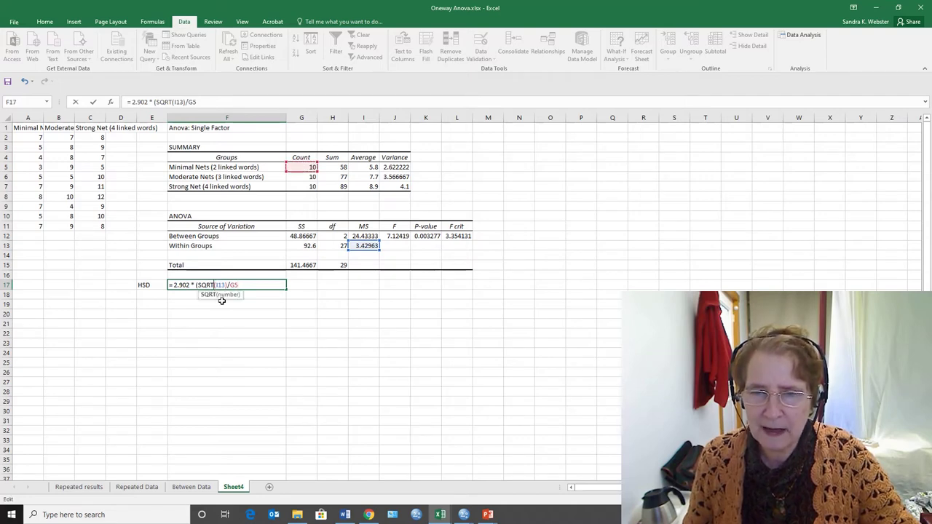
text(()
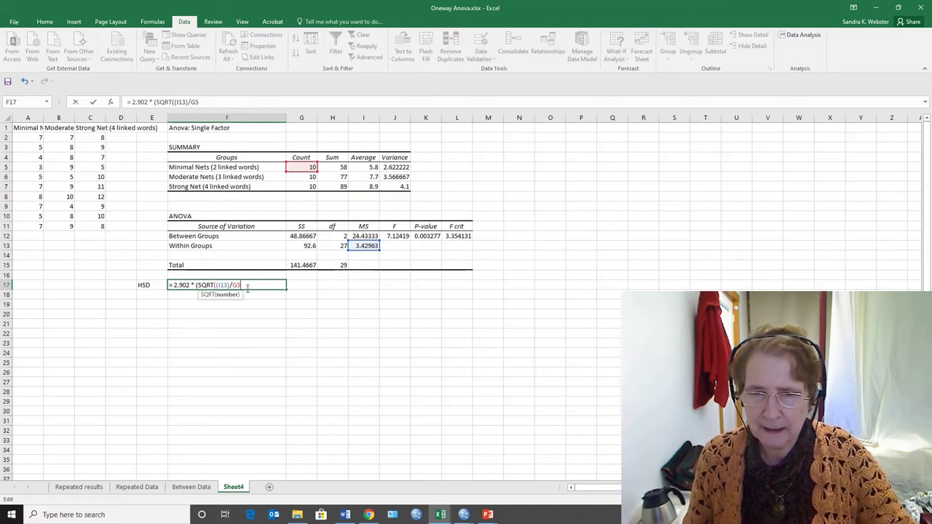
key(Return)
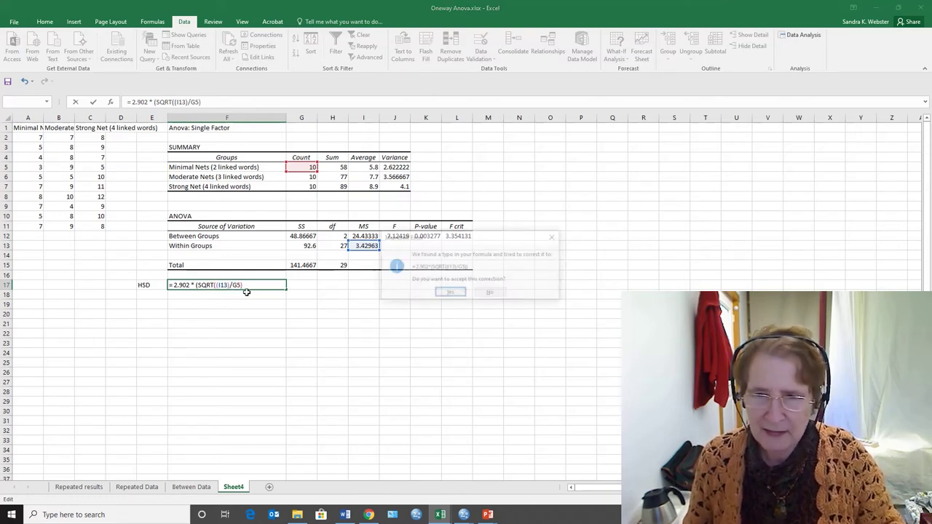
click(450, 294)
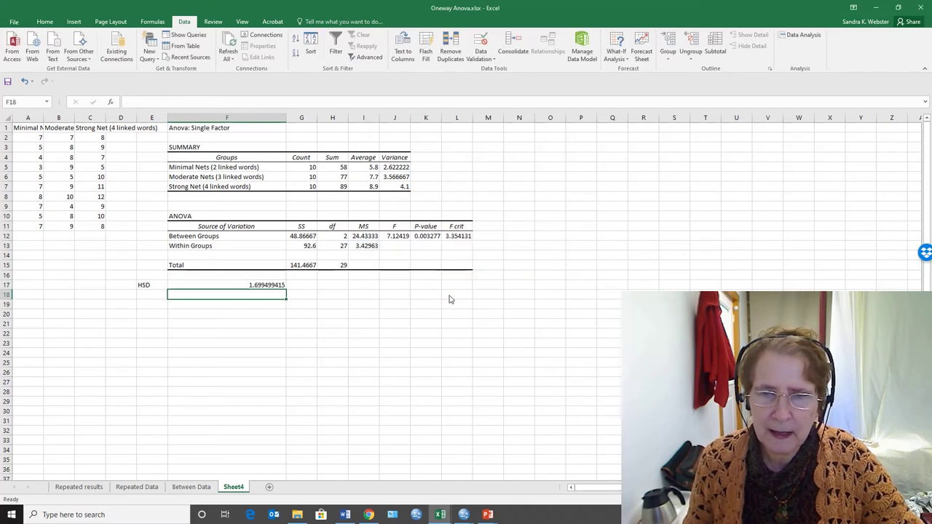
click(252, 284)
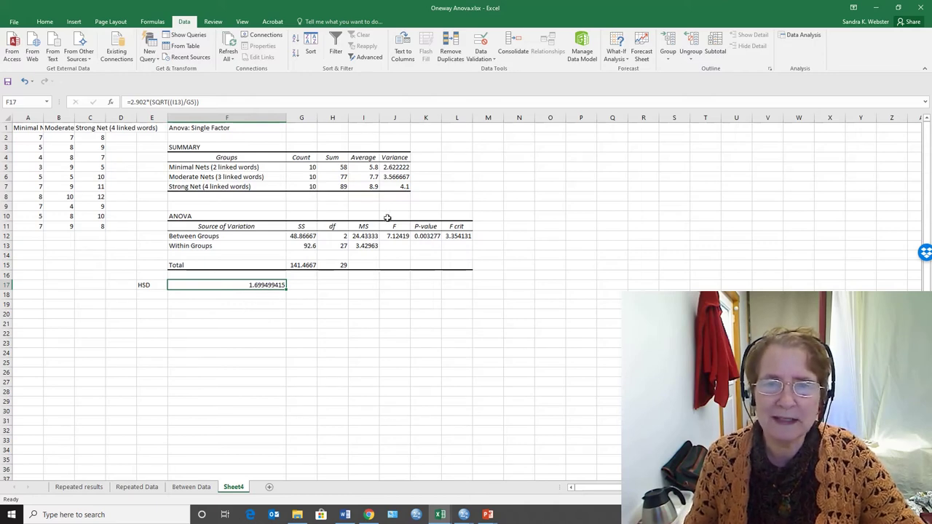
Step: Enter =I7-I5 in L7, Strong Net minus Minimal Nets average, giving 3.1
click(374, 188)
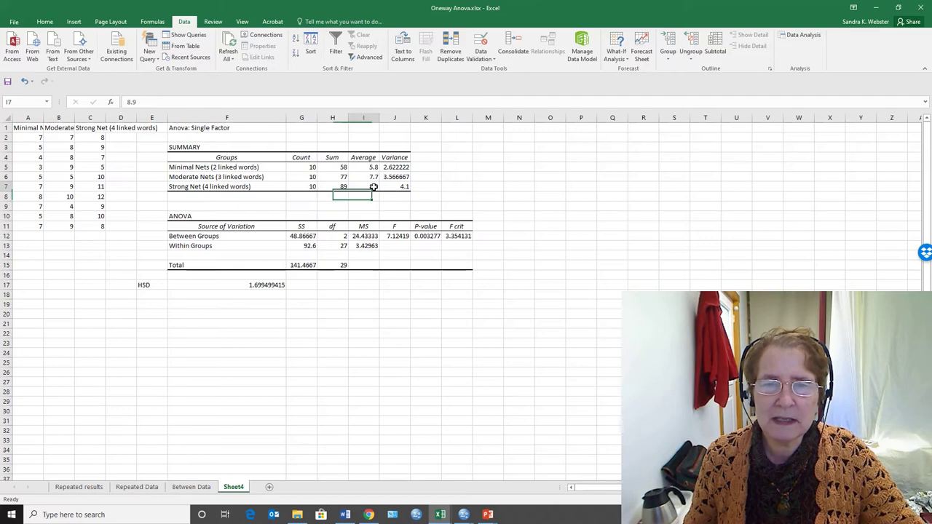
click(435, 186)
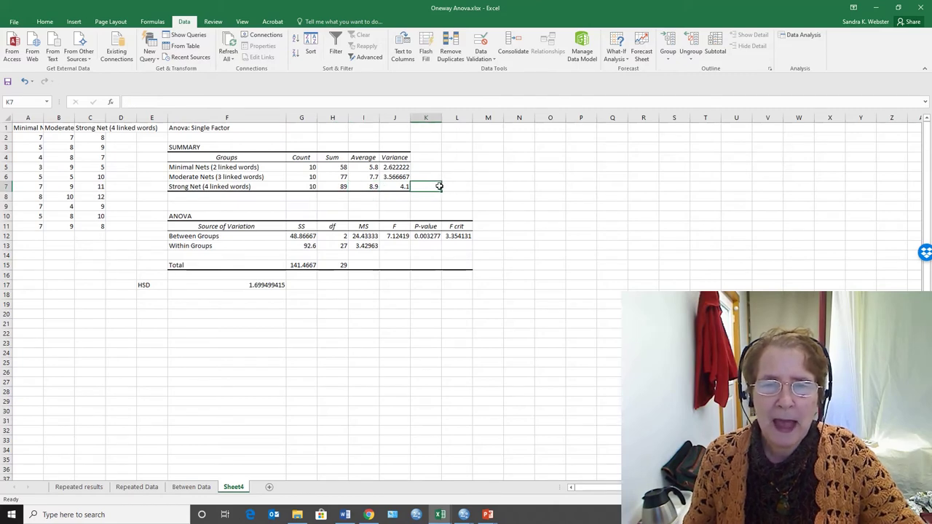
click(451, 189)
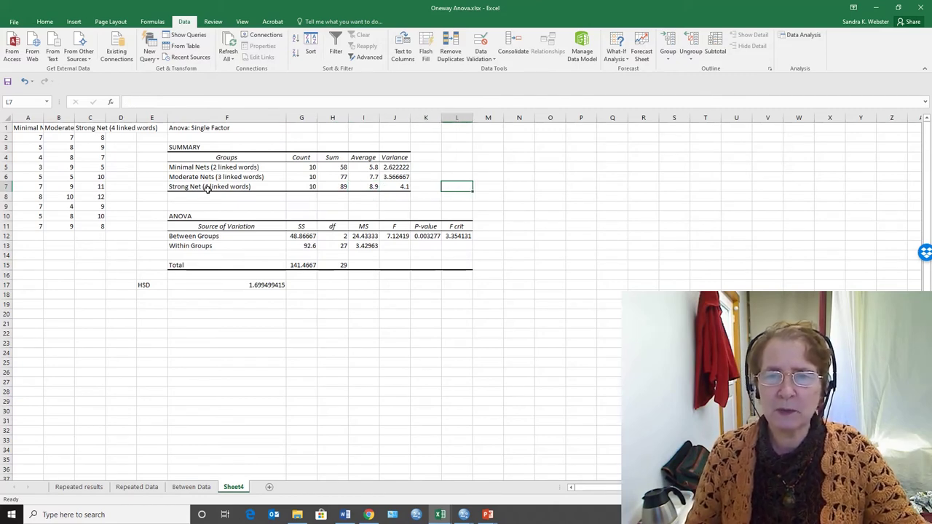
text(=)
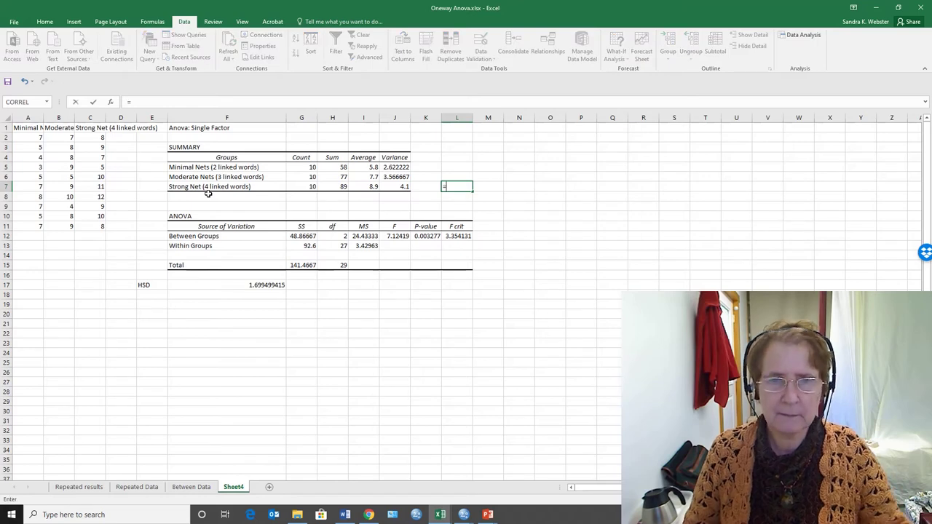
click(374, 187)
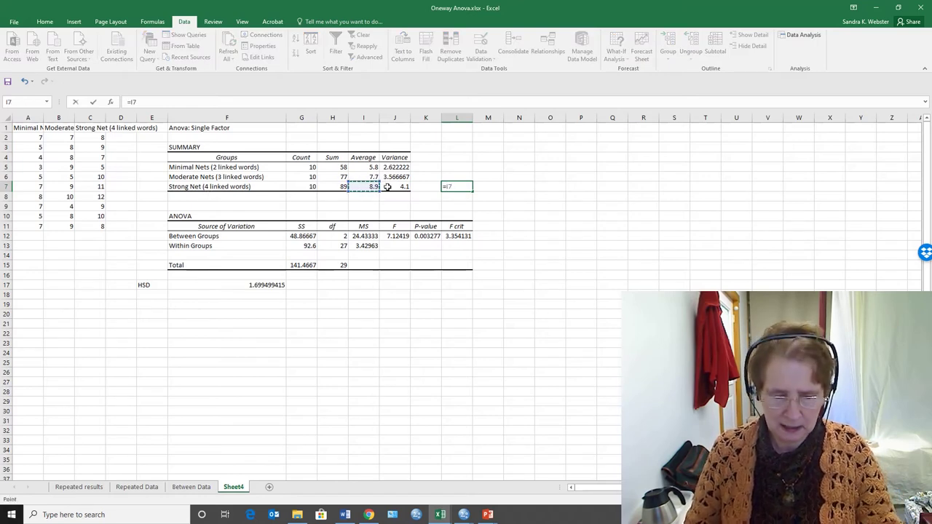
text(-)
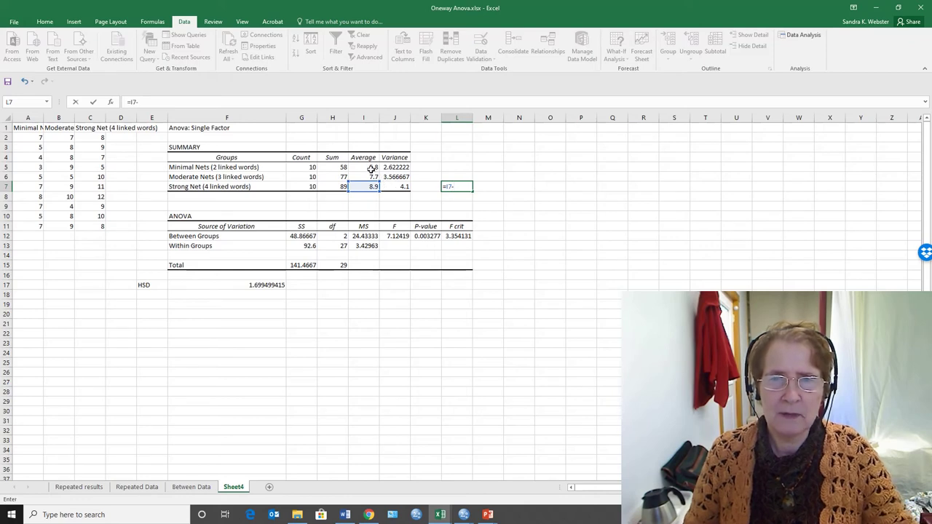
click(371, 167)
key(Return)
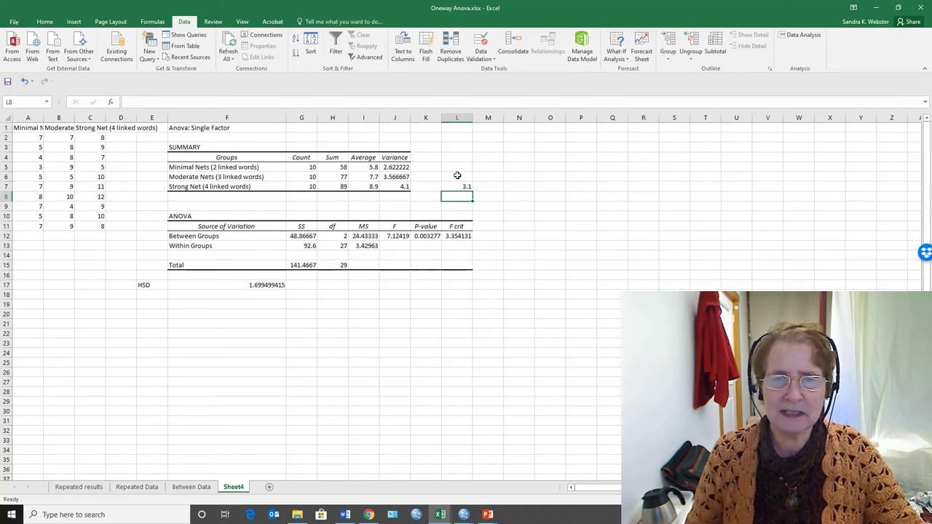
Step: Enter =I6-I5 in L6, fixing the references, to show the 1.9 Moderate minus Minimal Nets difference
key(Up)
key(Up)
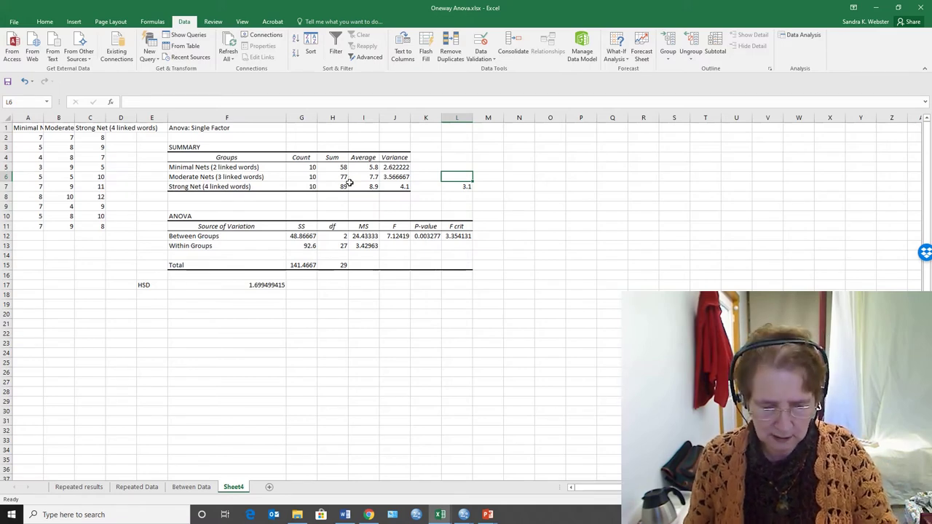
text(+)
key(BackSpace)
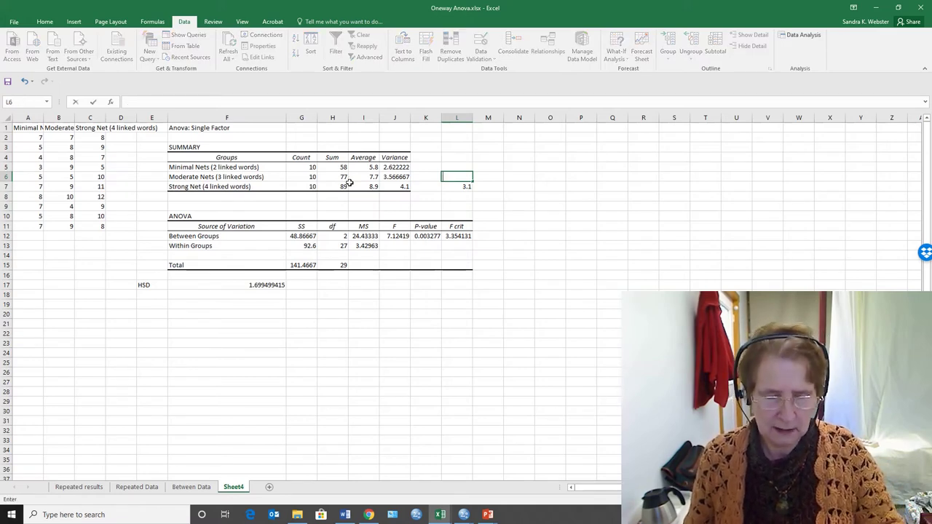
text(=)
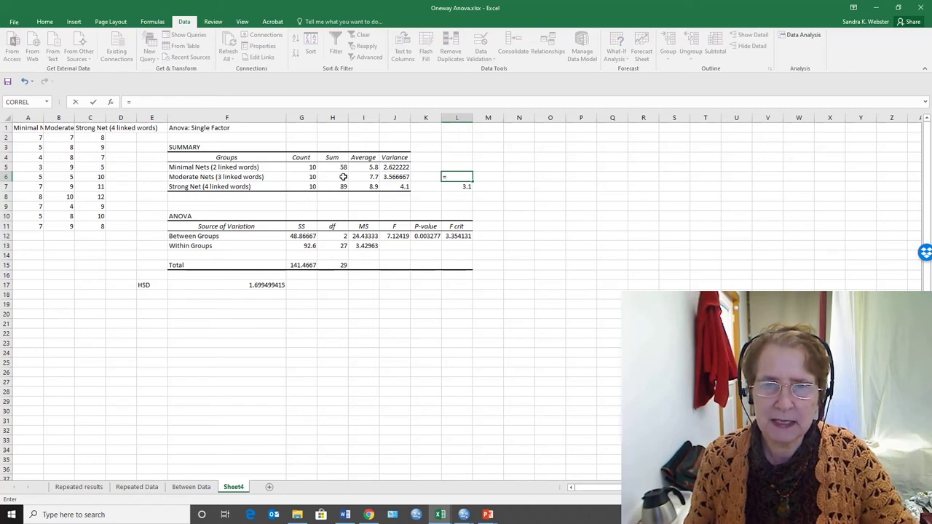
click(343, 177)
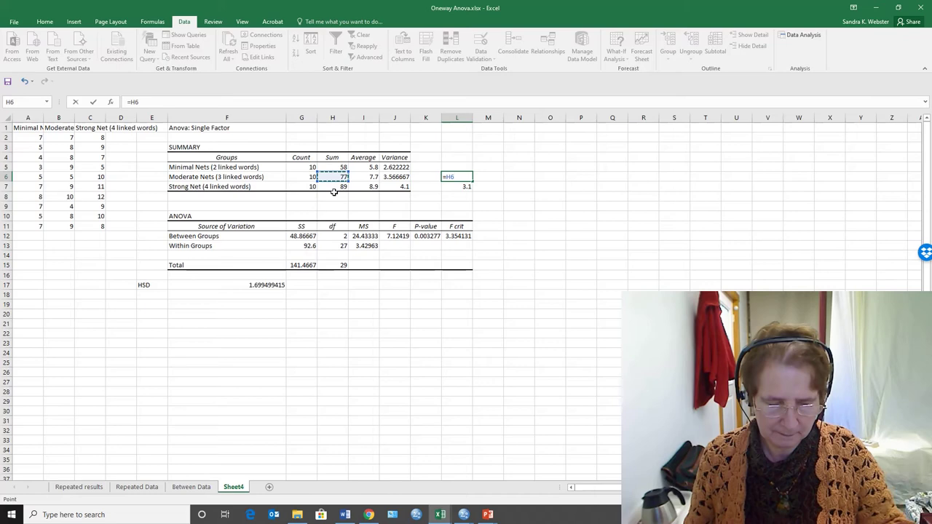
text(-)
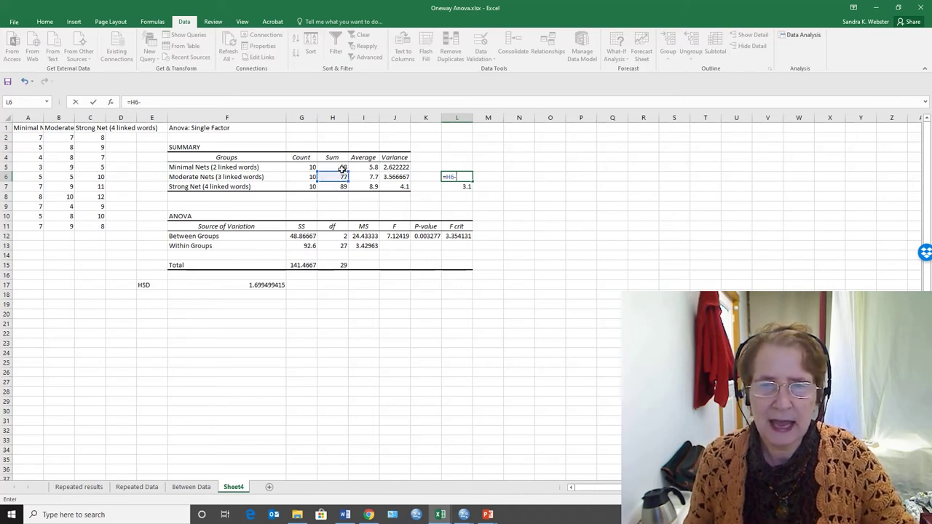
click(370, 177)
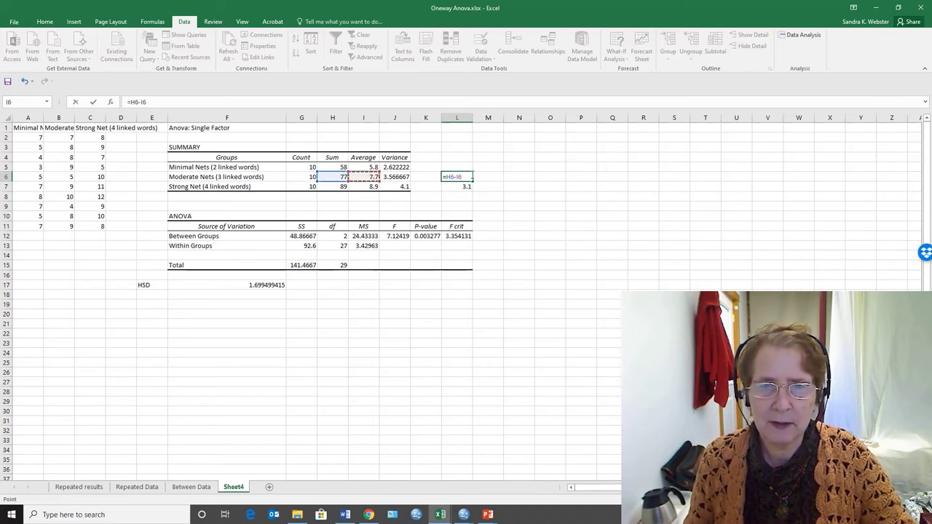
click(454, 177)
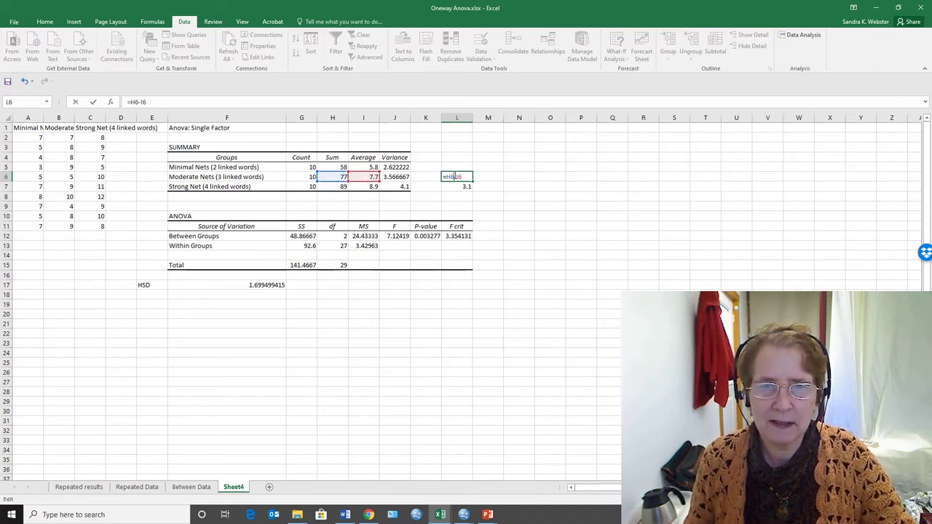
click(368, 176)
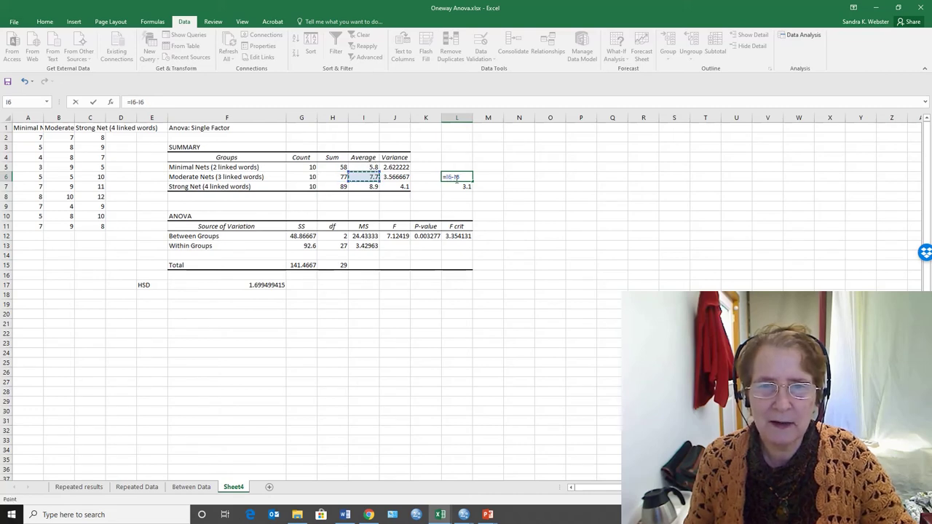
double_click(455, 178)
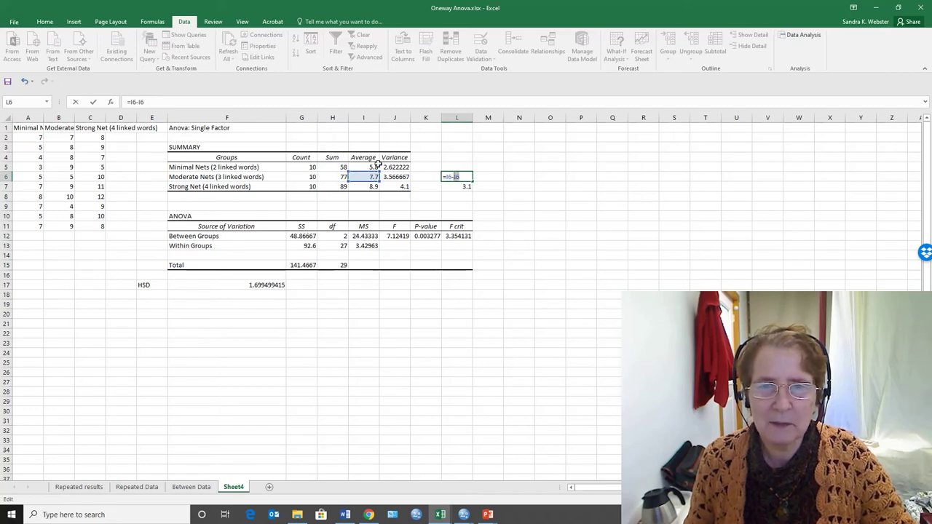
click(369, 166)
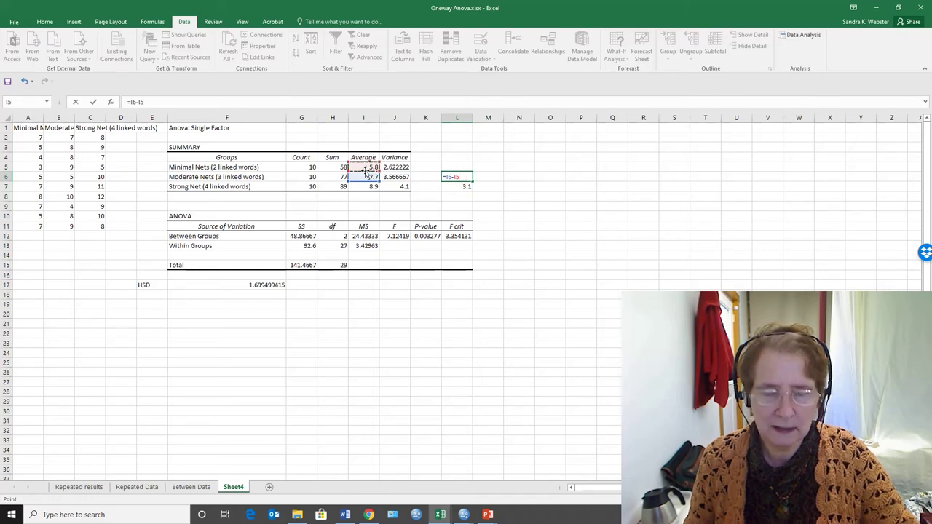
key(Return)
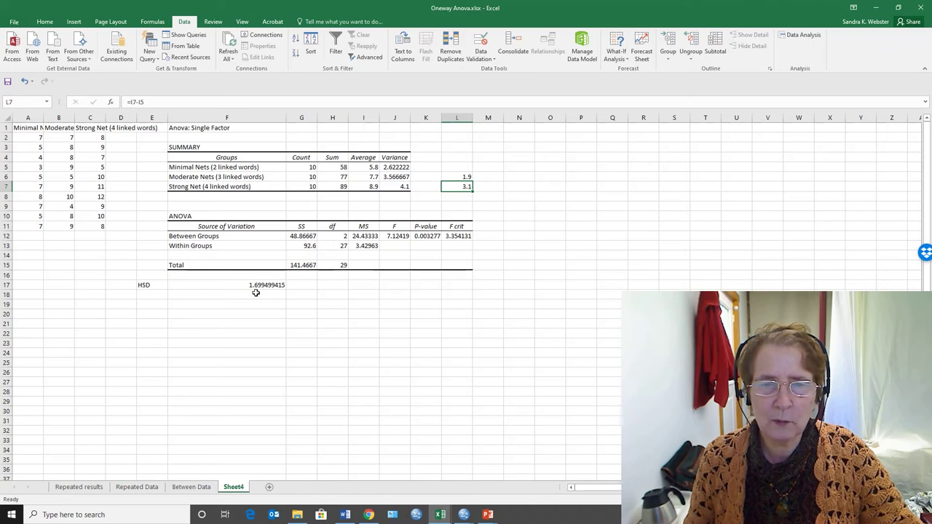
Step: Enter =I7-I6 in L5, Strong Net minus Moderate Nets average, giving 1.2
click(458, 167)
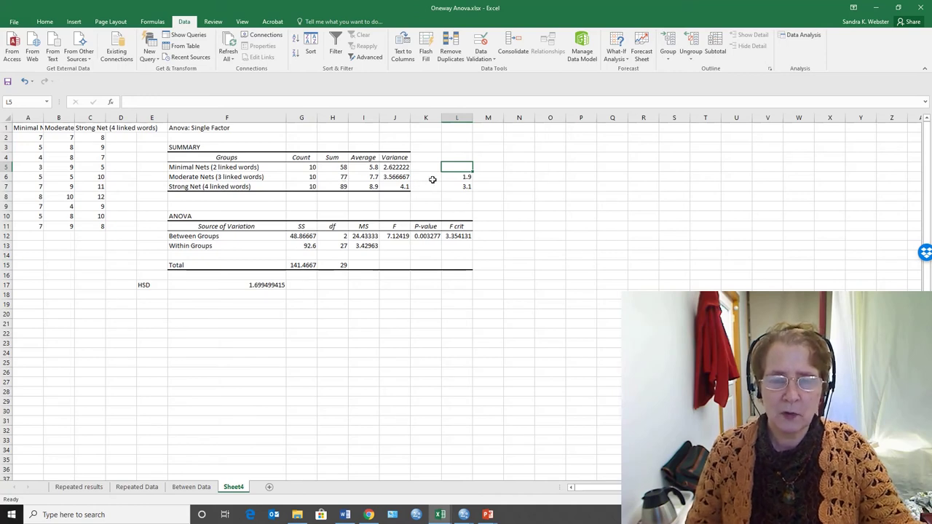
text(=)
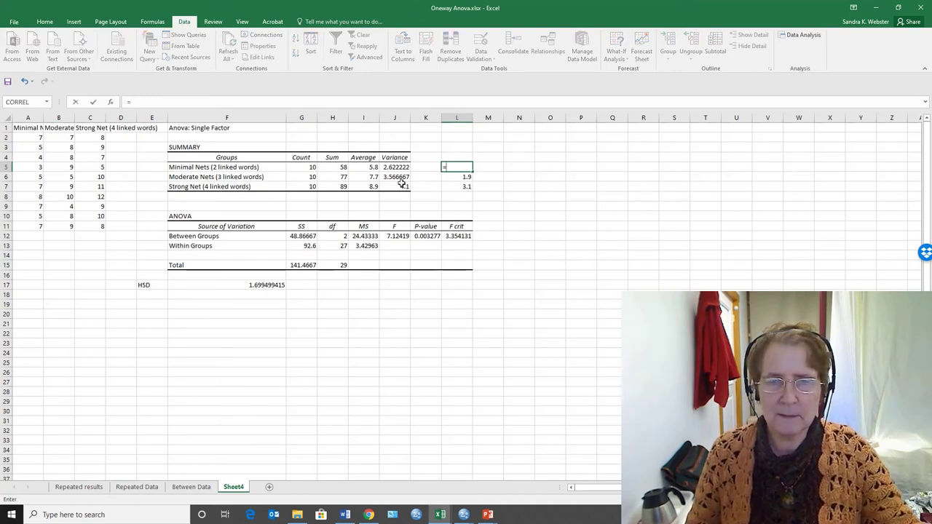
click(374, 186)
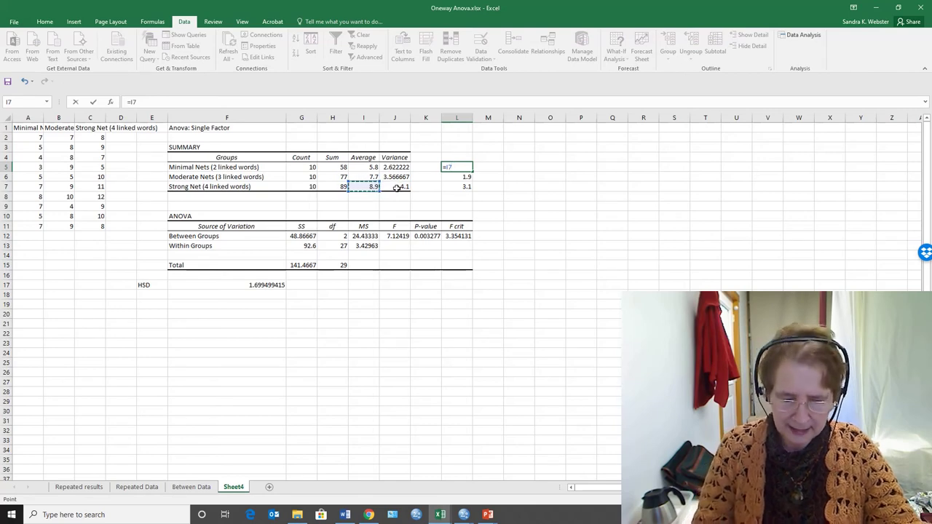
text(-)
click(371, 177)
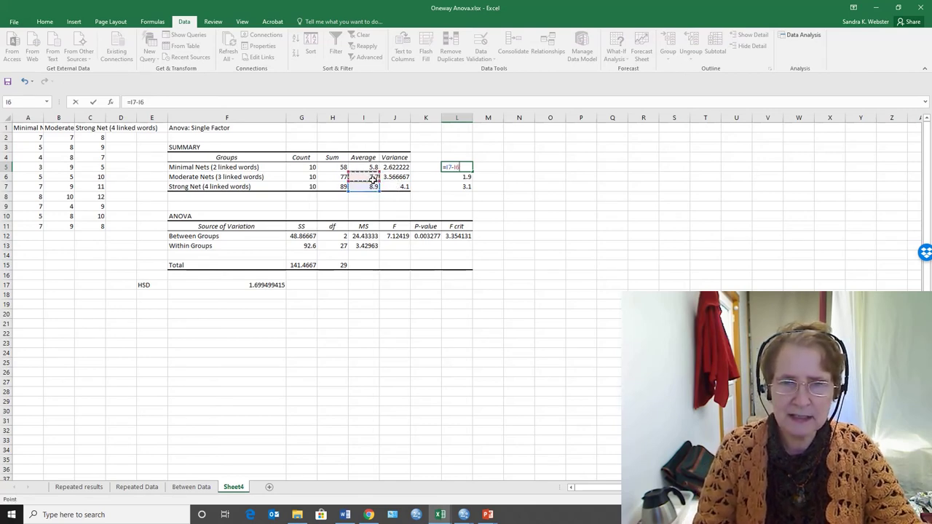
key(Return)
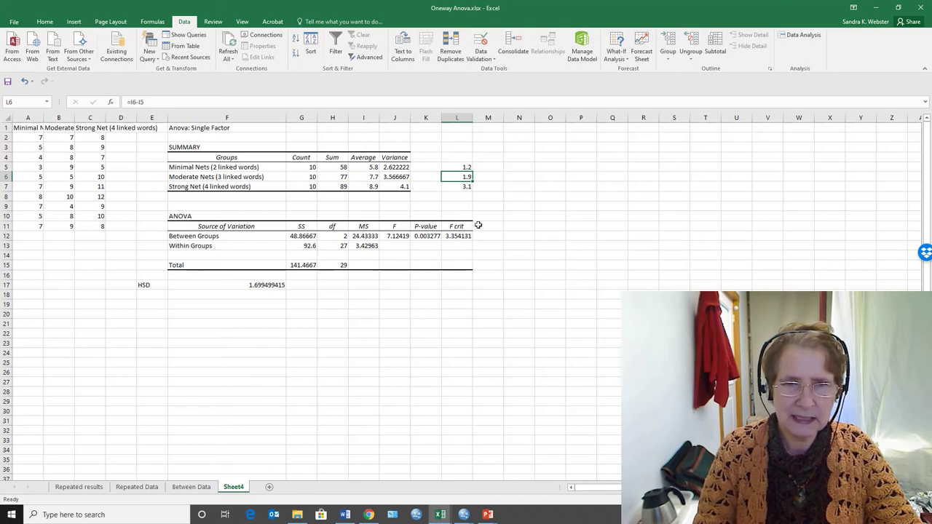
click(447, 168)
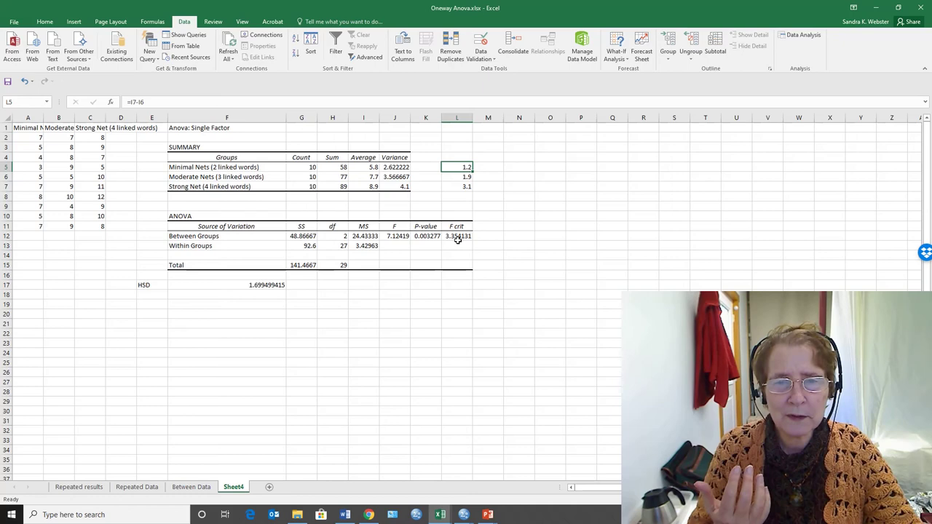
drag(385, 239, 438, 237)
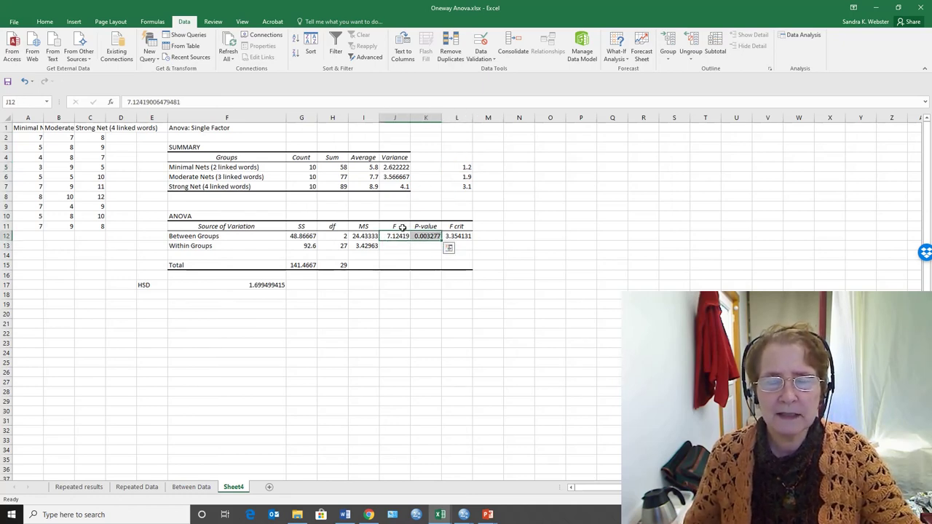
click(371, 188)
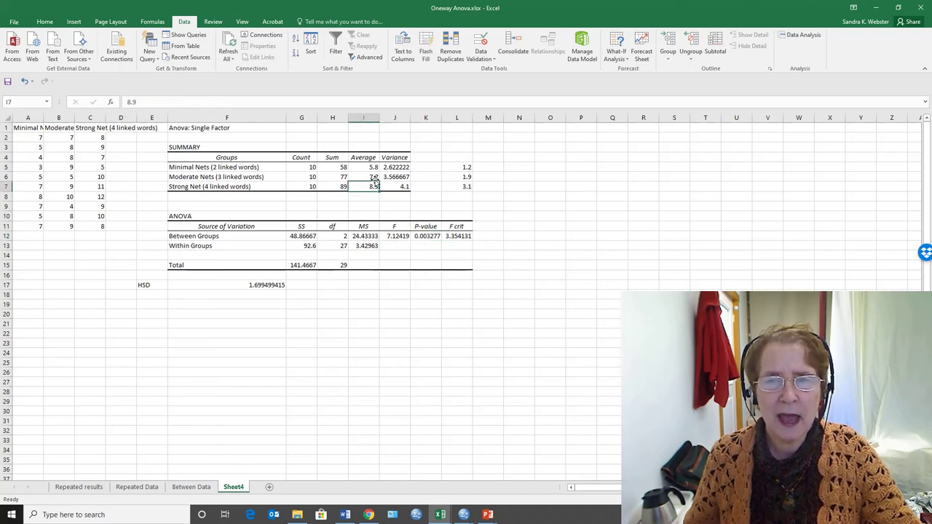
click(372, 167)
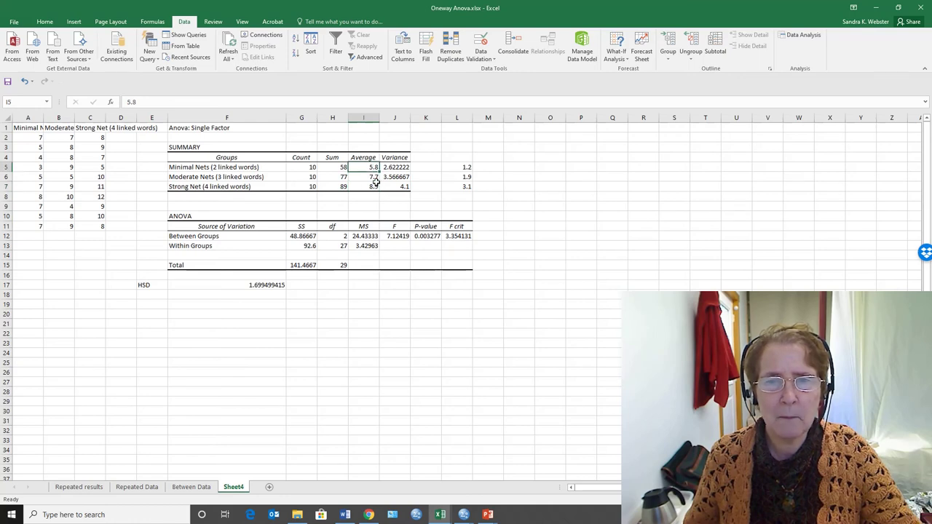
drag(375, 184, 373, 167)
click(372, 167)
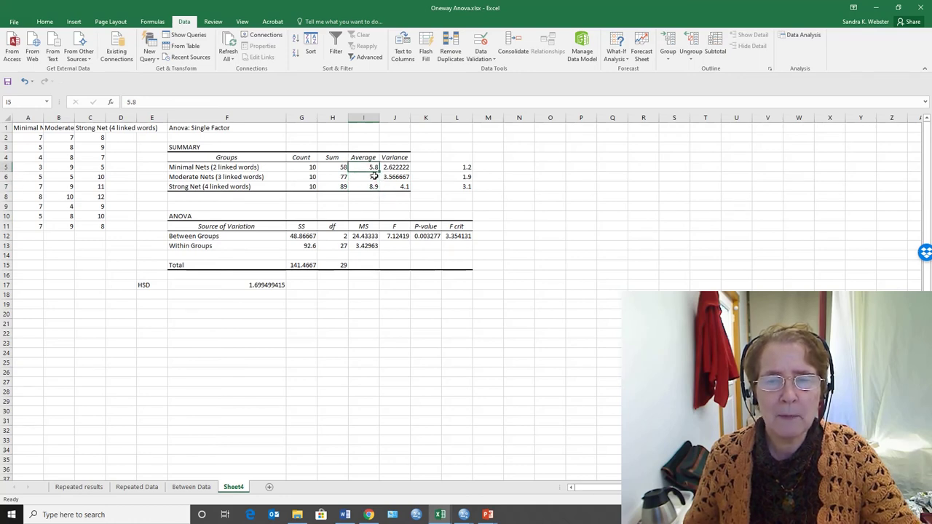
click(373, 176)
drag(373, 177, 371, 187)
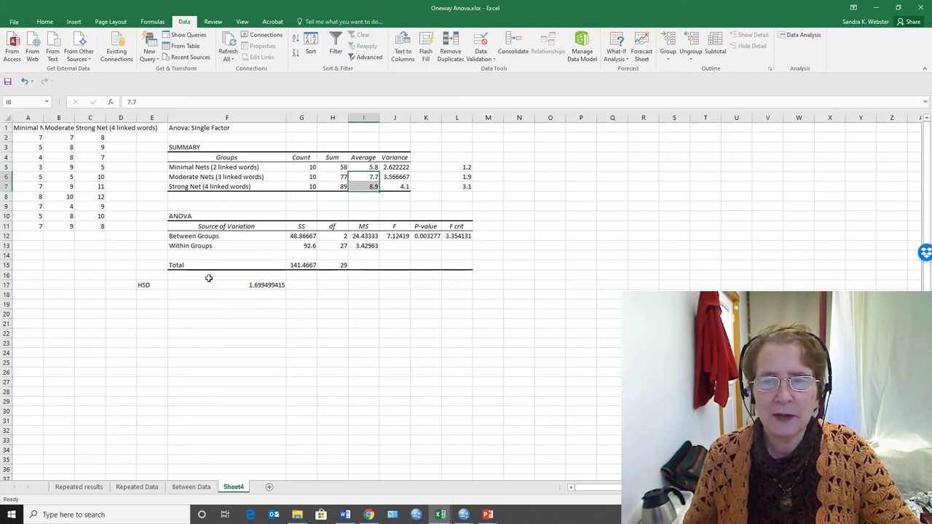
click(144, 286)
click(249, 285)
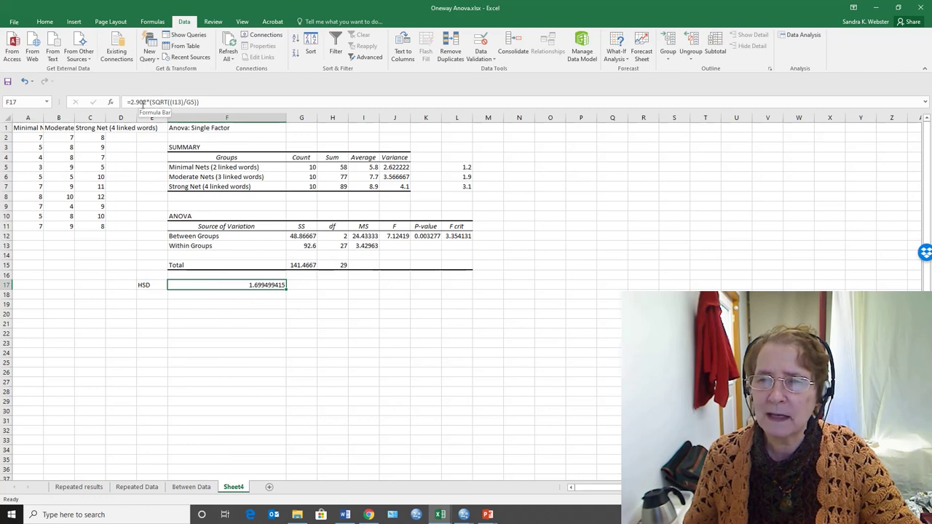
drag(131, 102, 146, 102)
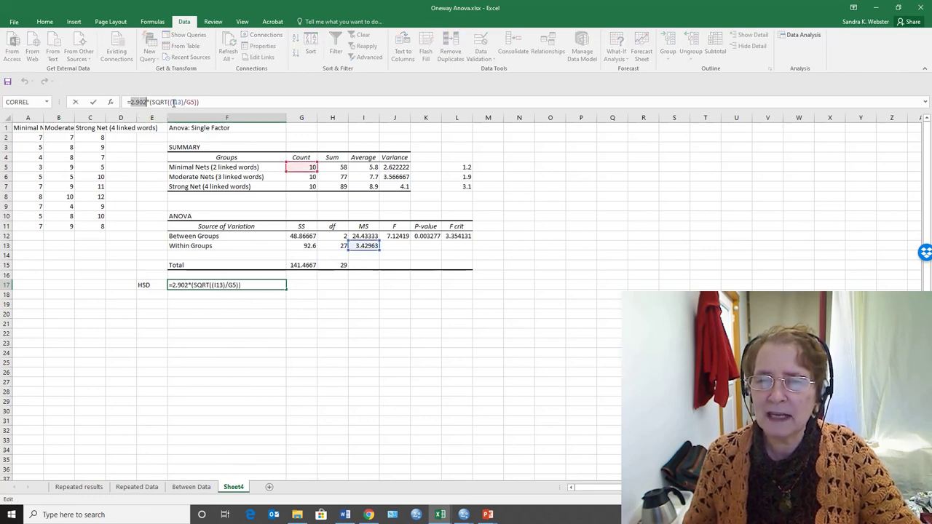
click(184, 102)
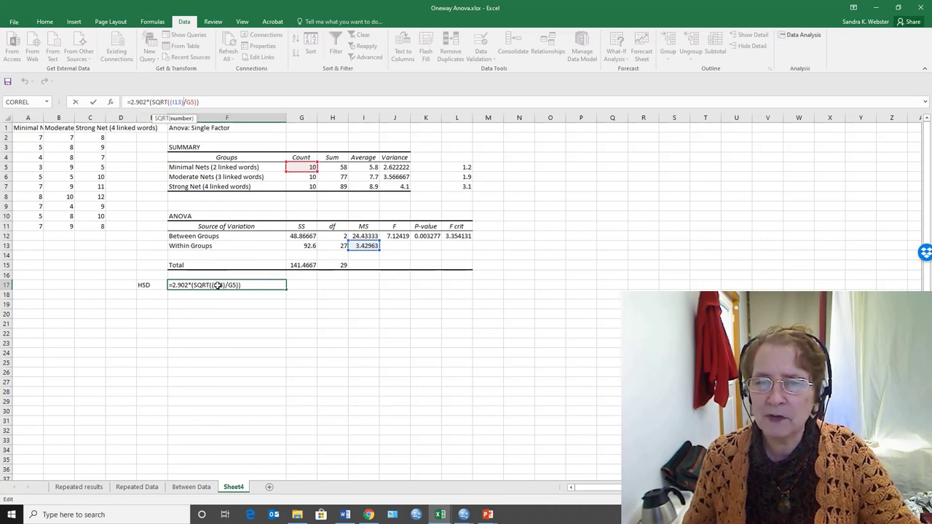
key(Escape)
click(206, 314)
click(234, 286)
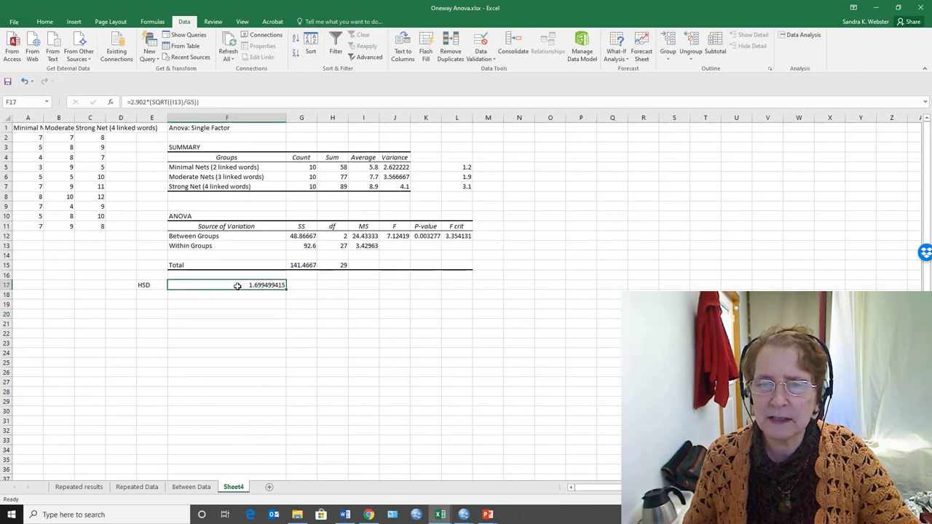